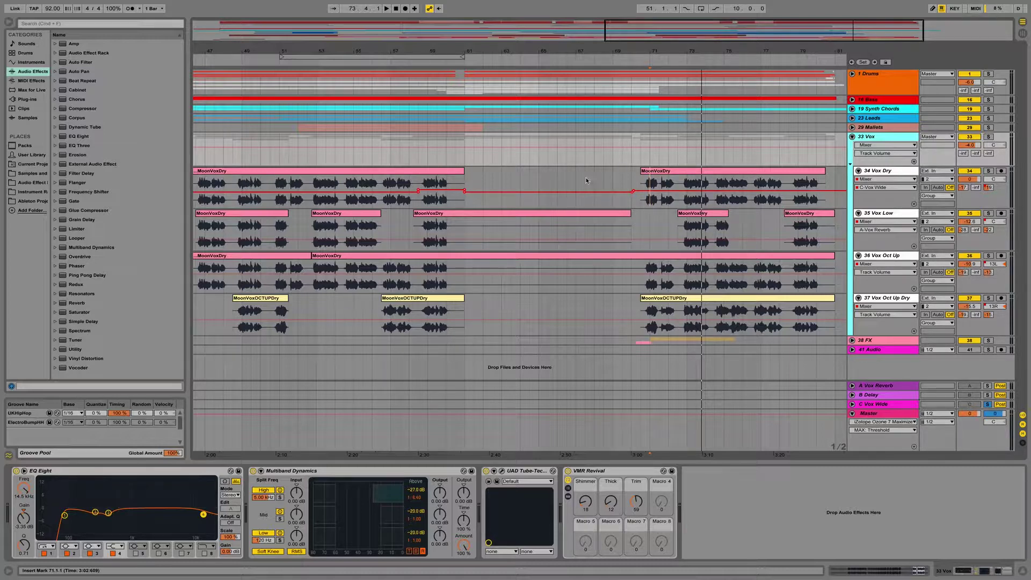
Play the full mix from bar 68 with the 33 Vox group unsoloed.
left_click(594, 179)
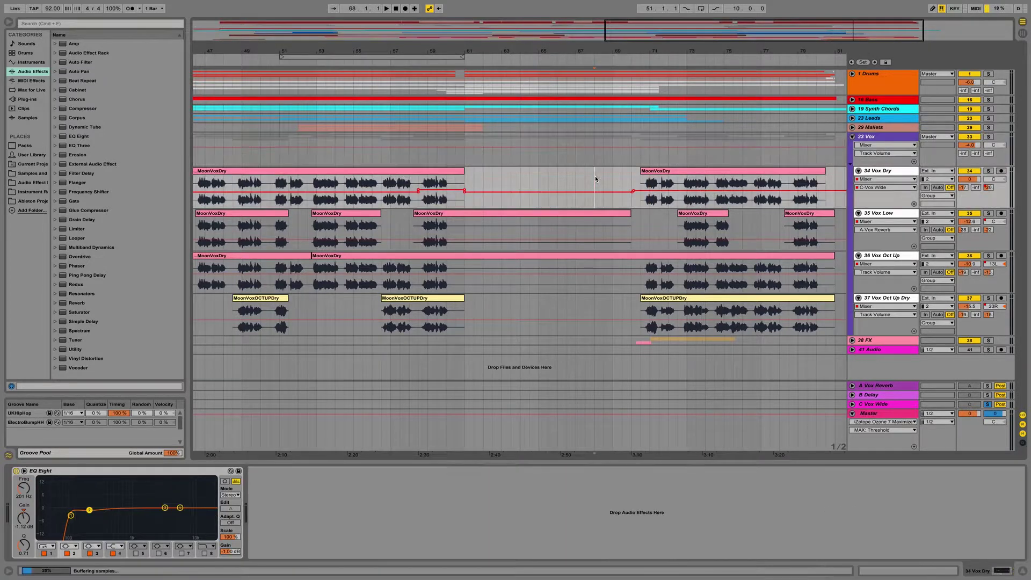
left_click(987, 138)
left_click(987, 138)
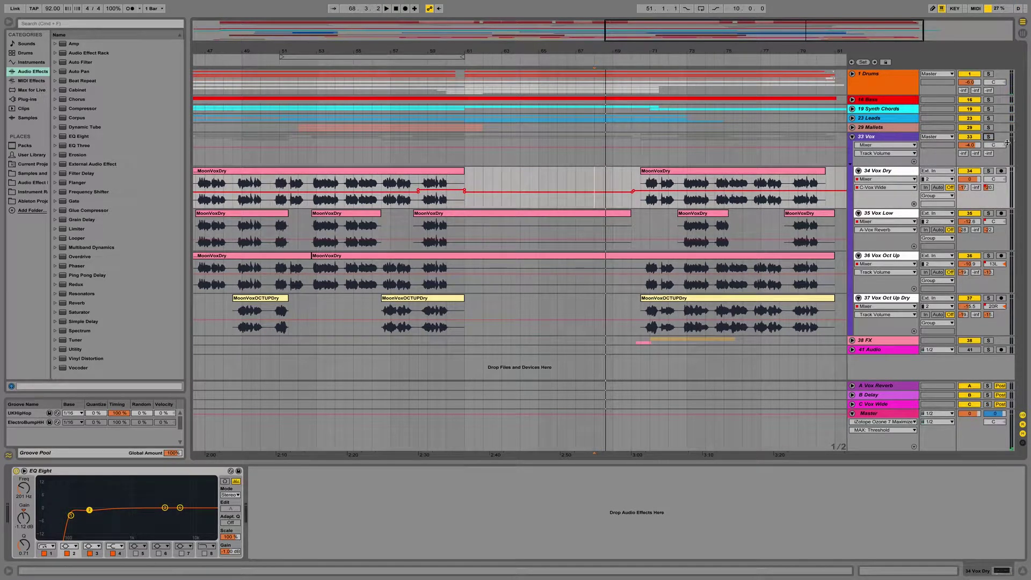
key("space")
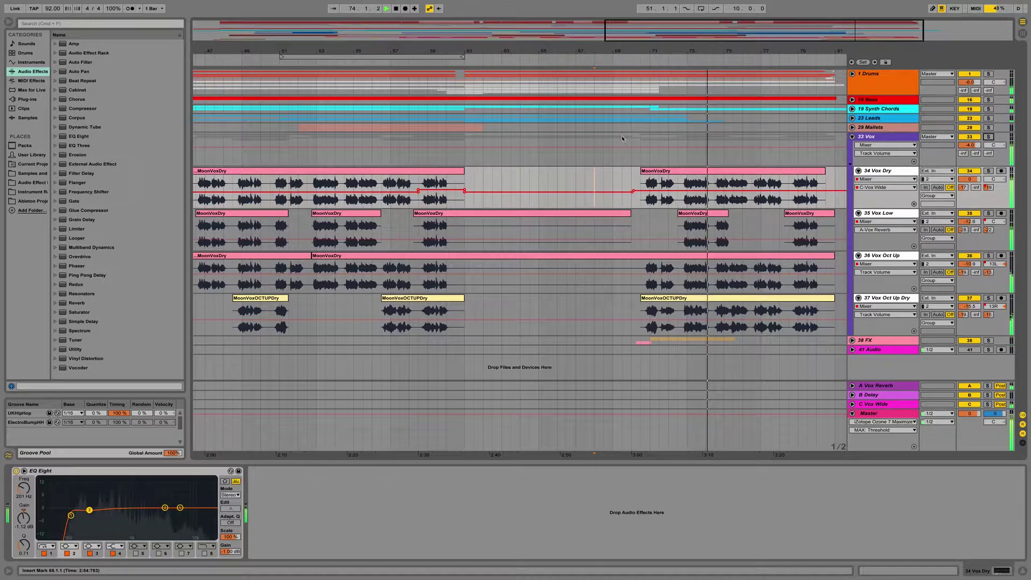
Solo the 33 Vox group and play the vocals from bar 71.
left_click(988, 137)
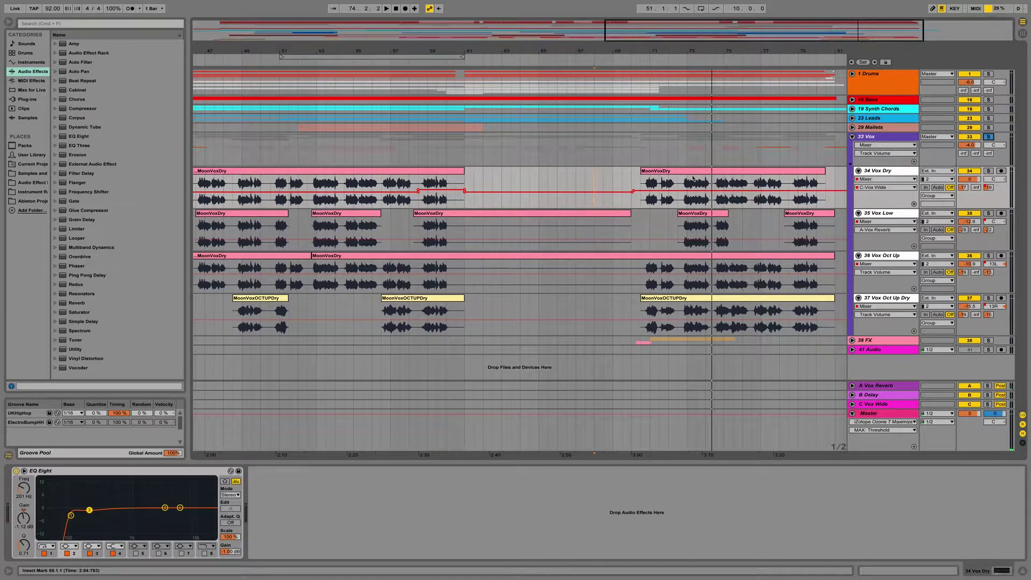
left_click(648, 184)
key("space")
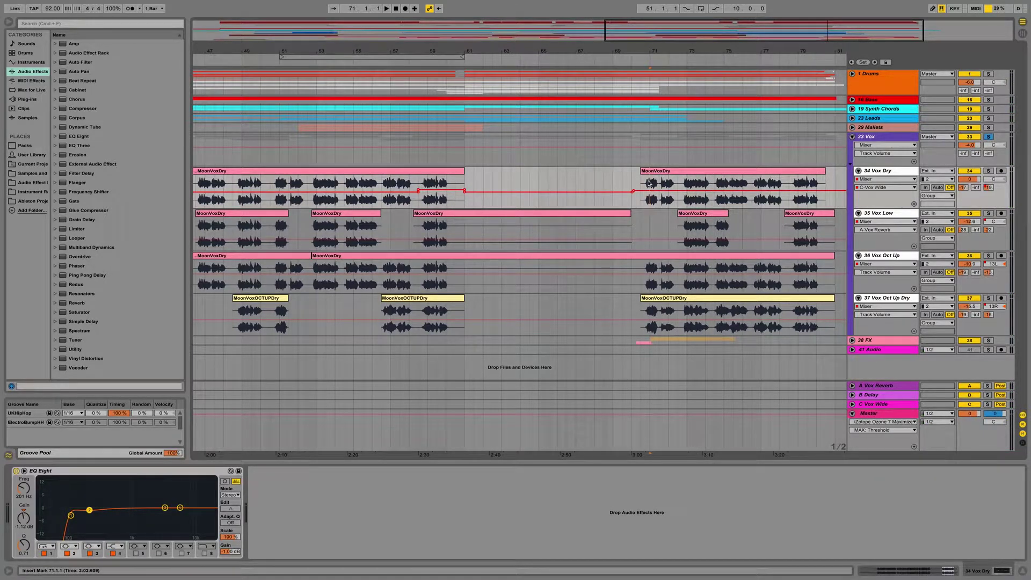
key("space")
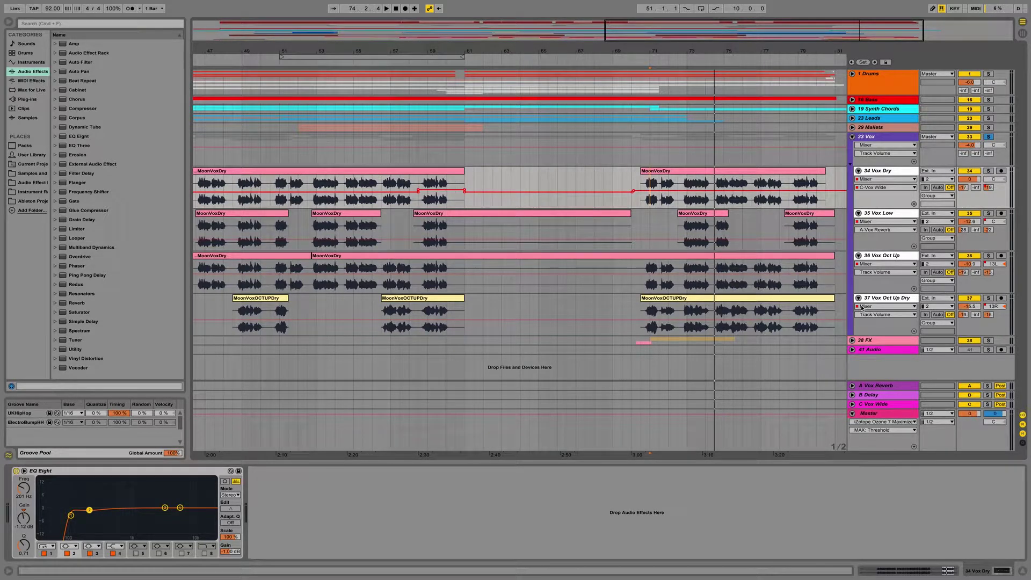
Show the device chains of the 33 Vox group, the A Vox Reverb return and the C Vox Wide return.
left_click(872, 138)
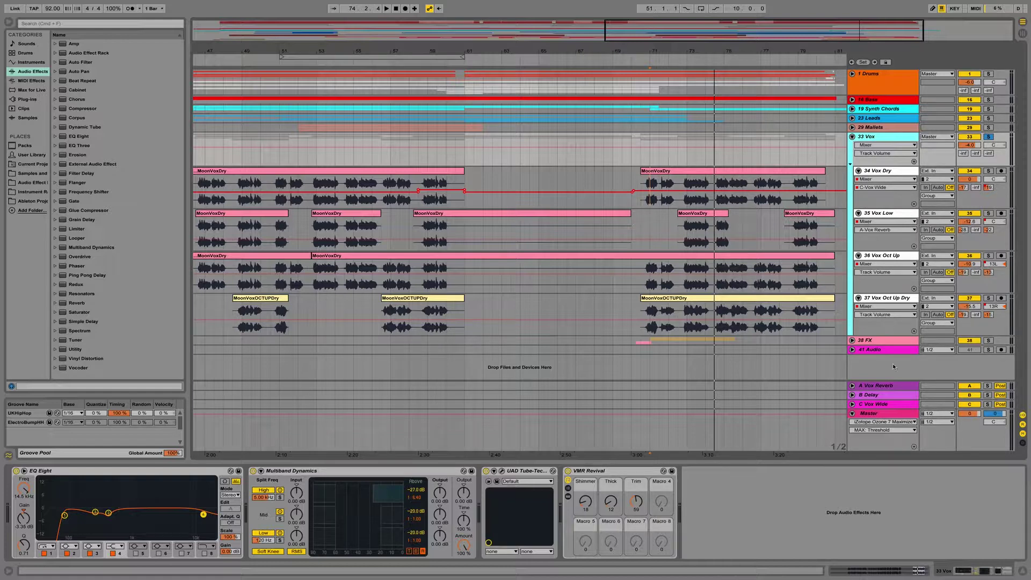
left_click(894, 386)
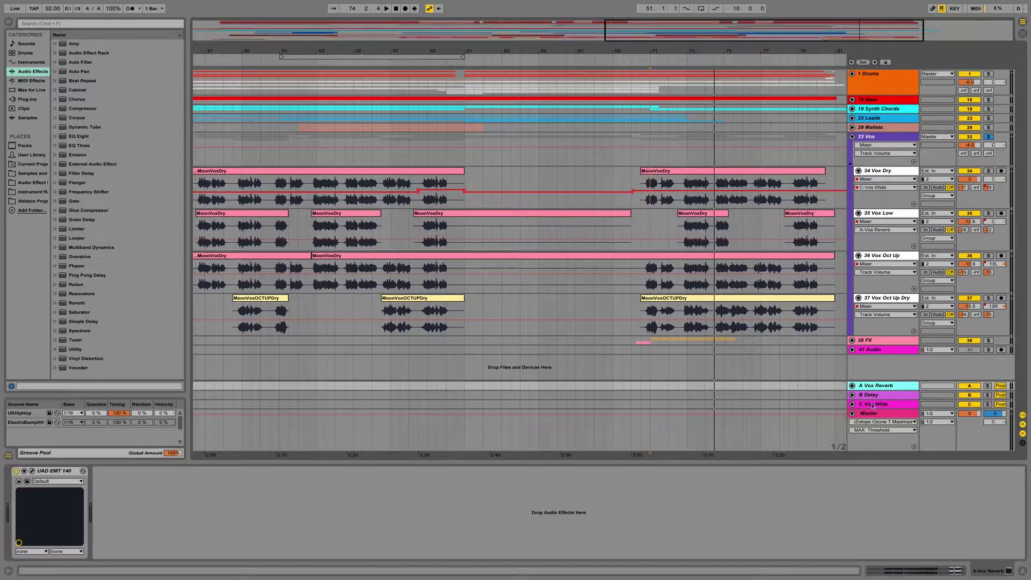
left_click(820, 404)
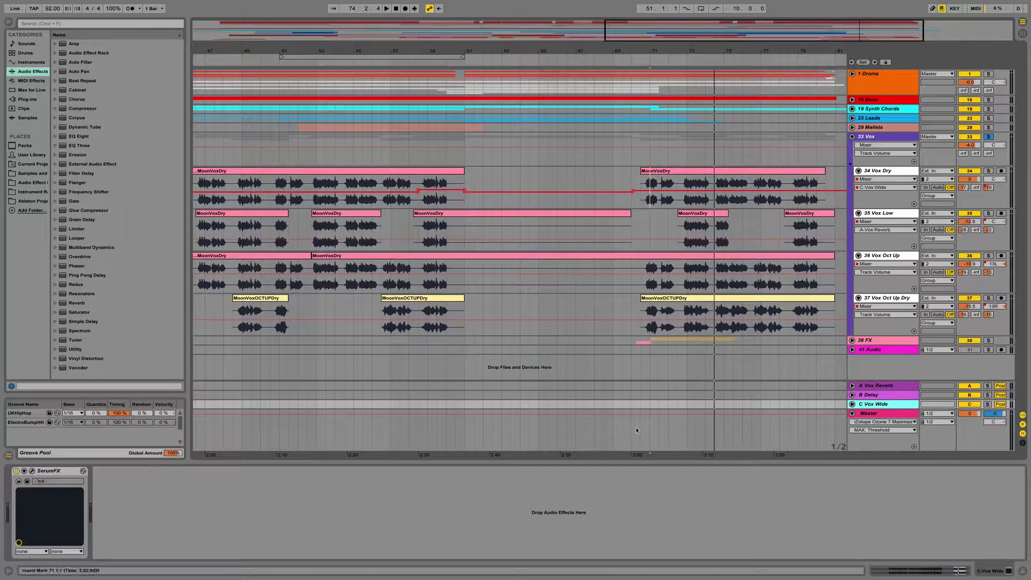
Solo the C Vox Wide return track and play it from bar 71.
left_click(990, 405)
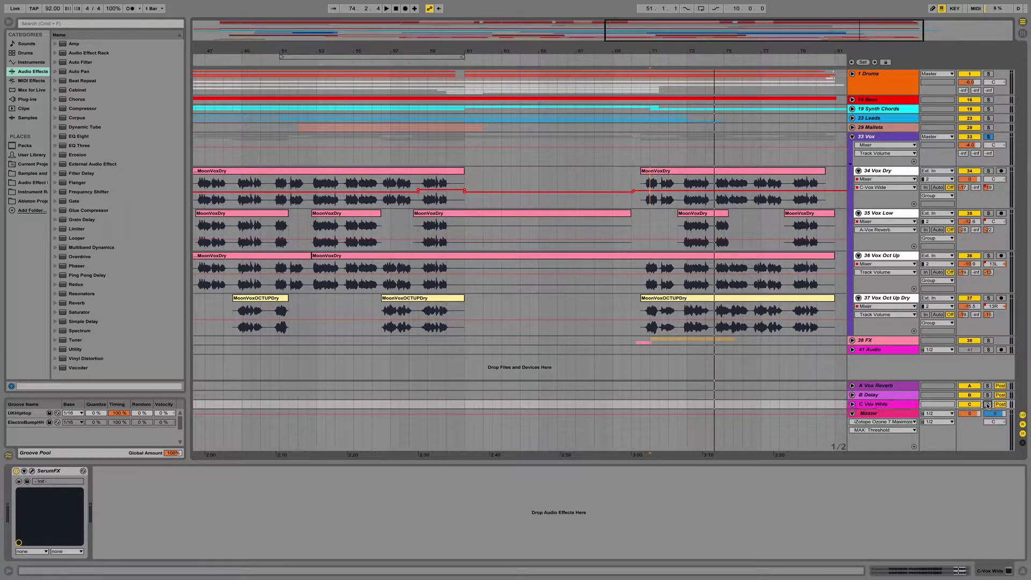
key("space")
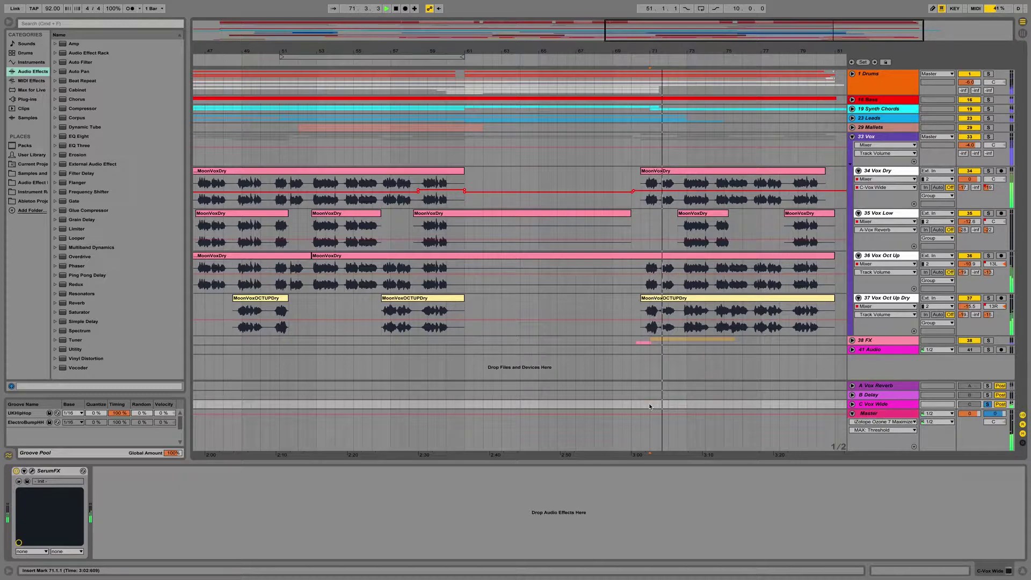
key("space")
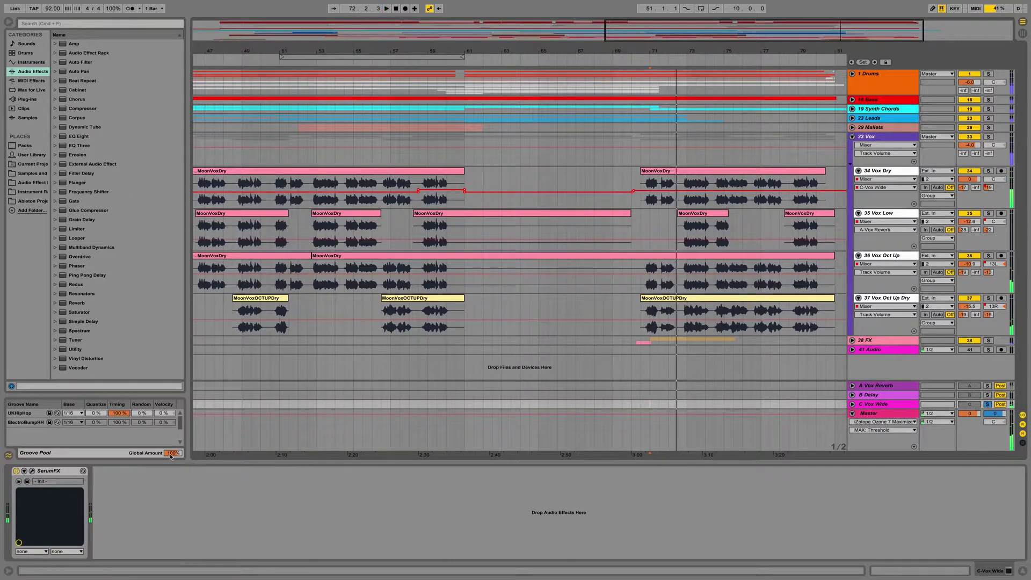
Open the SerumFX plug-in window on the C Vox Wide return and listen to the return from bar 71.
left_click(32, 471)
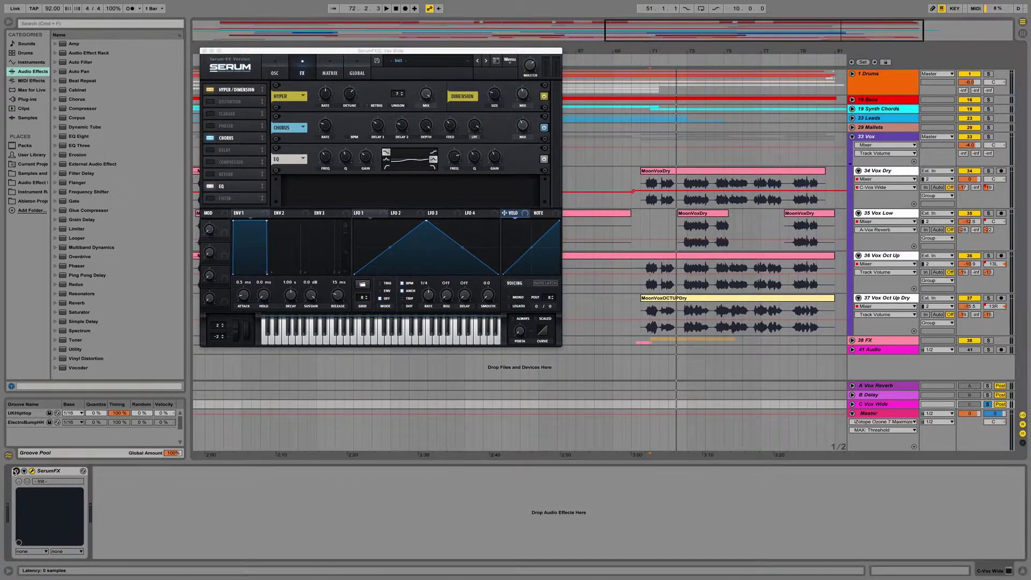
key("space")
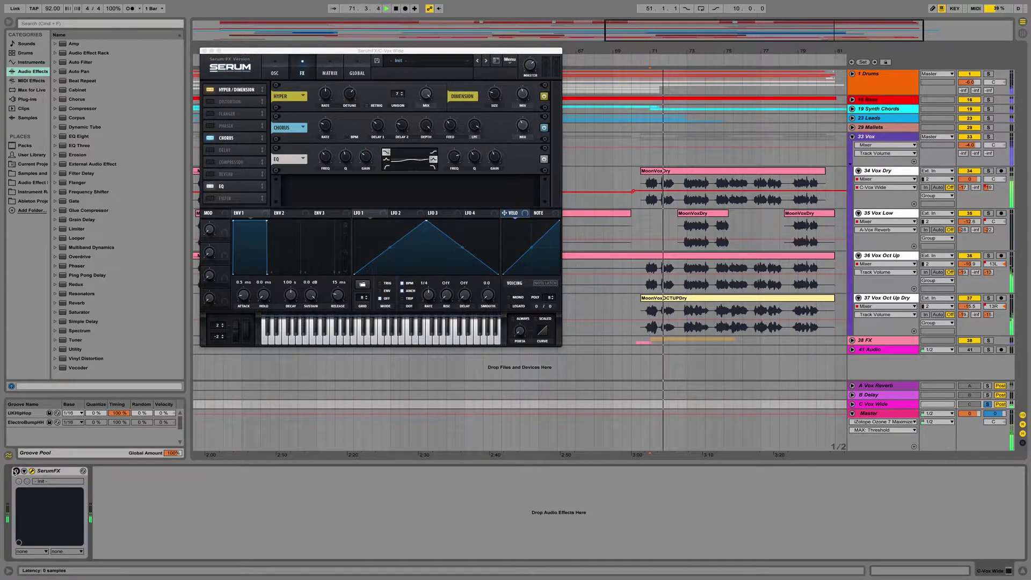
key("space")
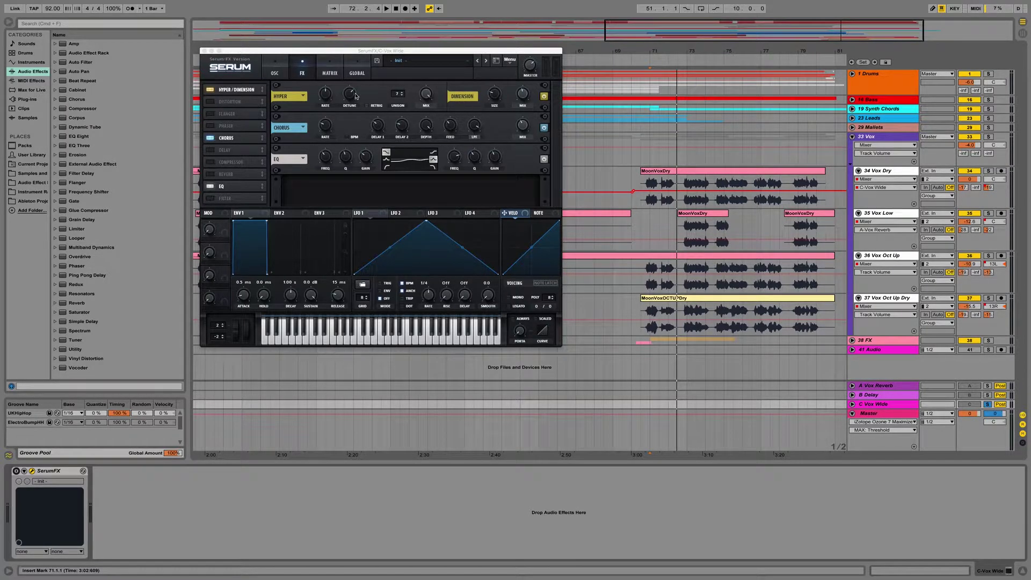
Switch off the EQ and Chorus modules in SerumFX and play the return from bar 71.
left_click(545, 160)
left_click(544, 128)
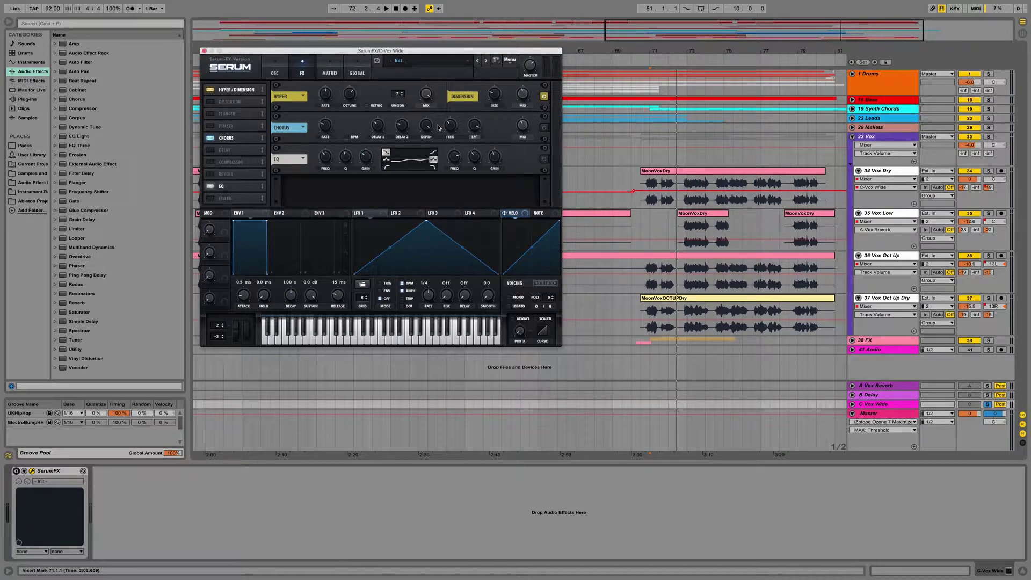
key("space")
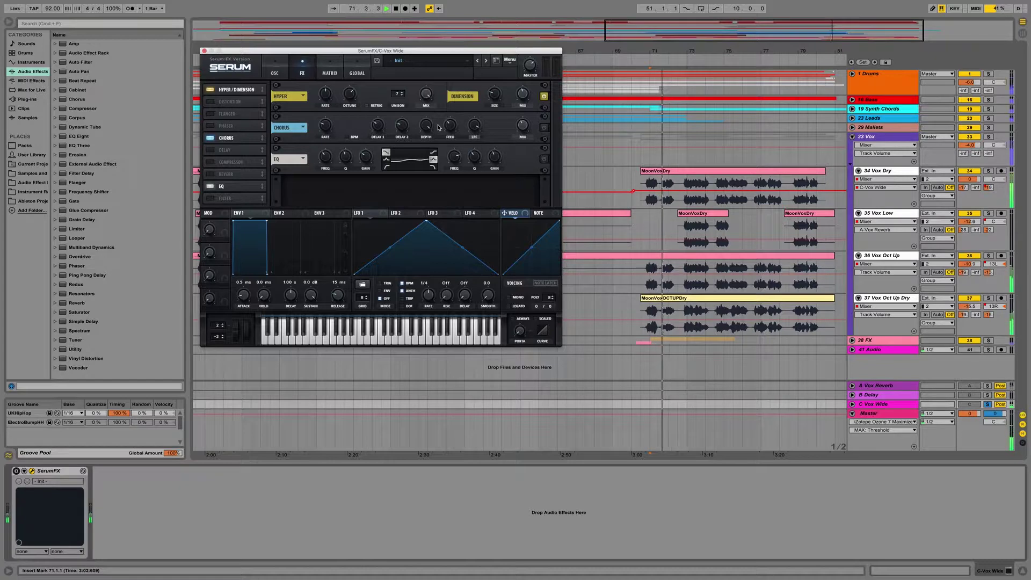
key("space")
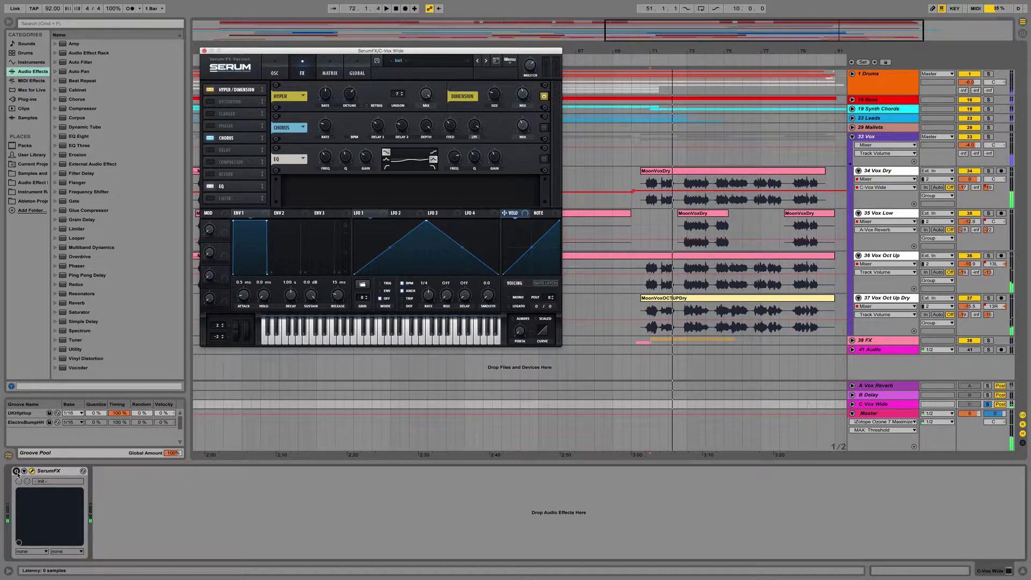
Turn on the SerumFX device and play the return from bar 71 to hear the Hyper/Dimension effect.
left_click(16, 471)
key("space")
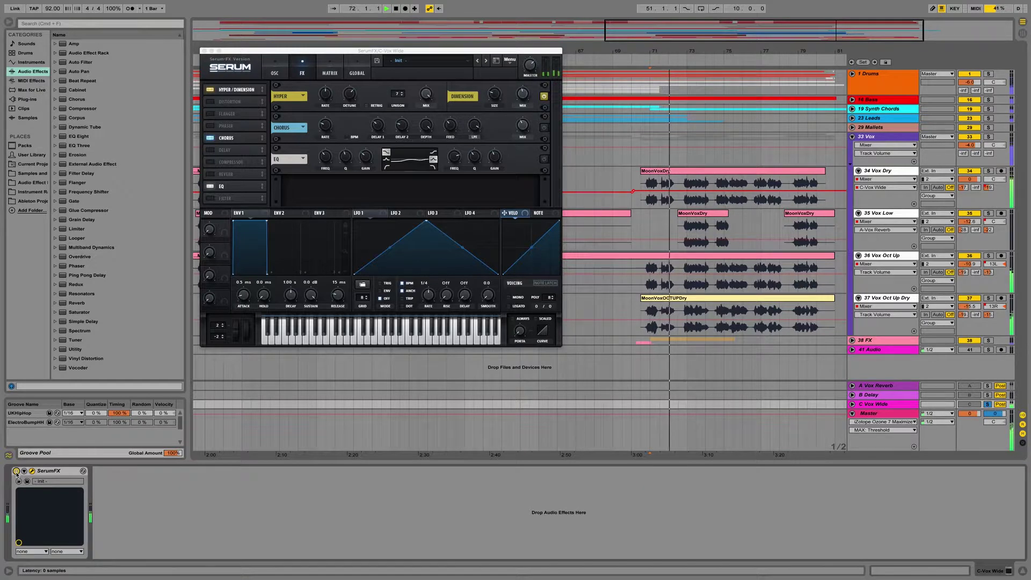
key("space")
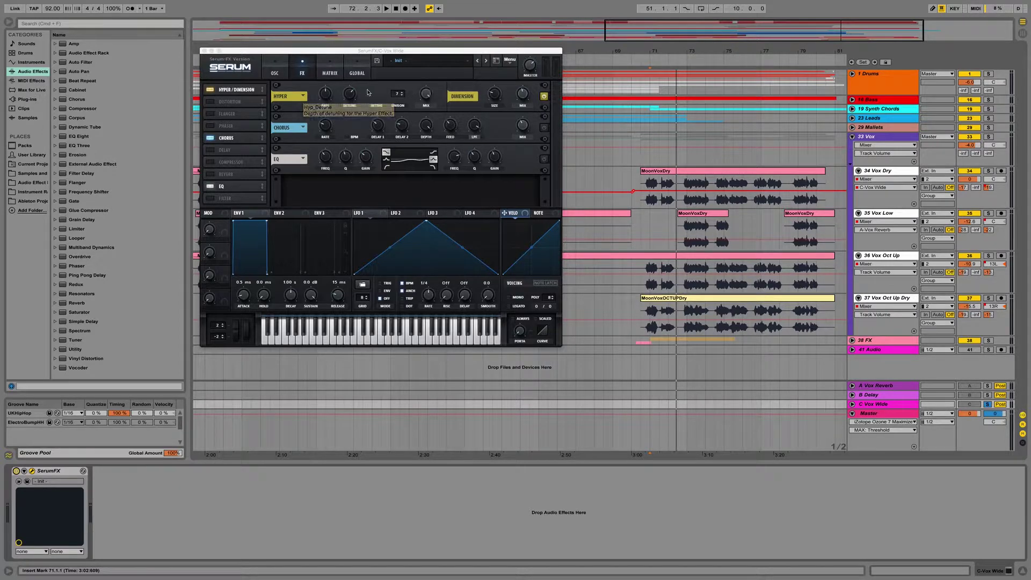
Lower the Hyper detune to 0% and raise it again while playing the return from bar 71.
left_click(350, 93)
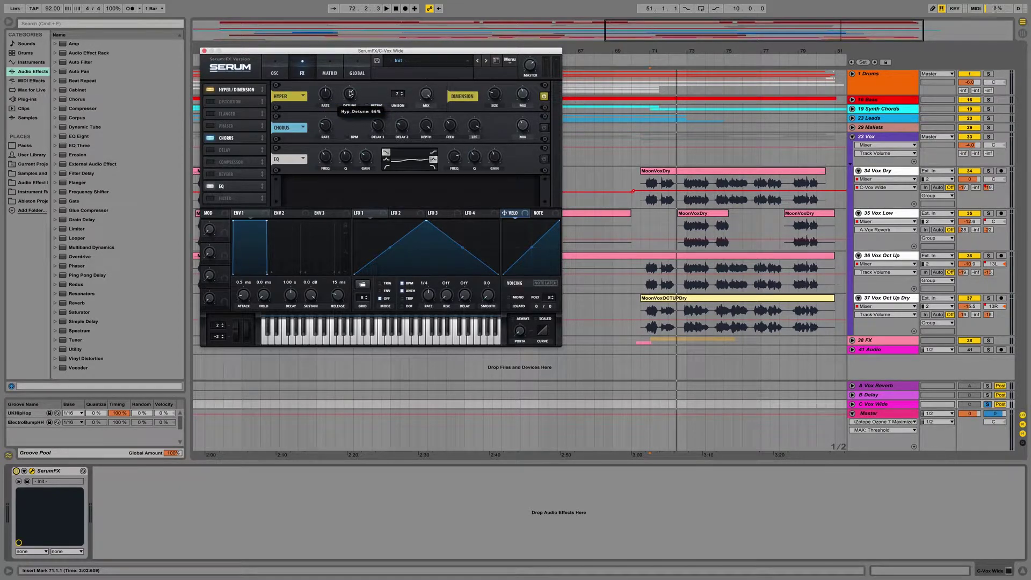
left_click_drag(350, 93, 354, 182)
key("space")
key("space")
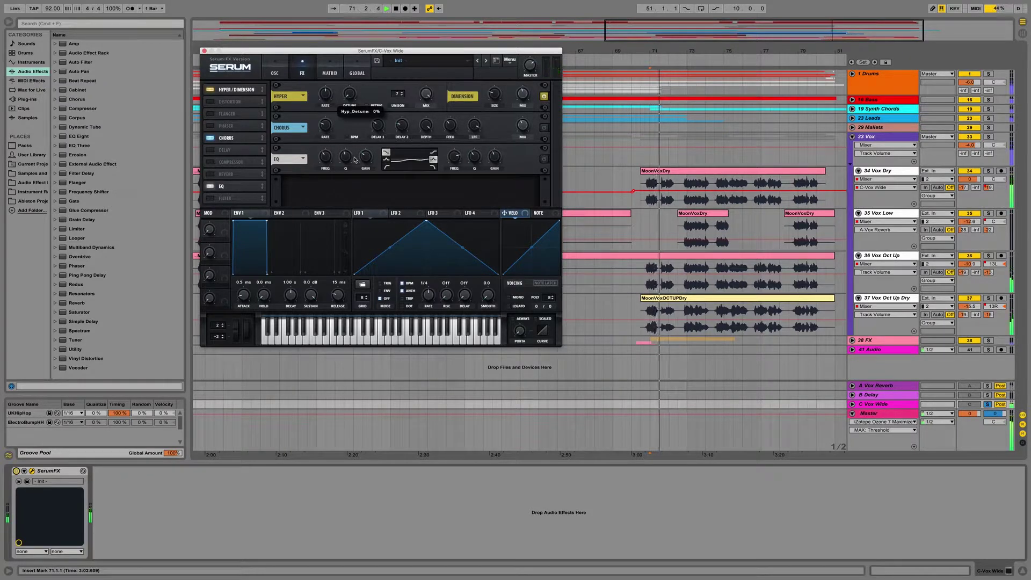
left_click_drag(354, 145, 356, 98)
key("space")
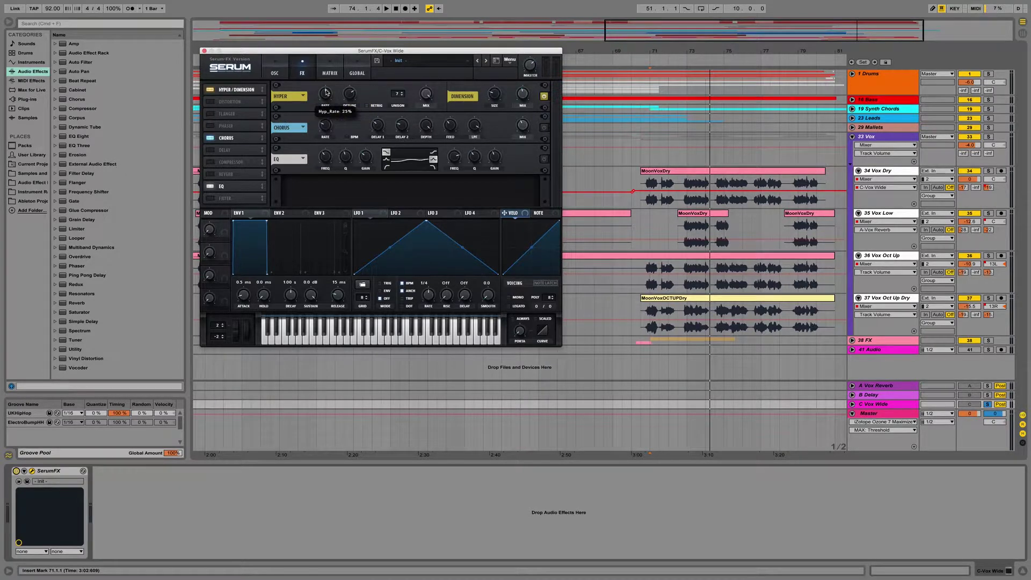
Lower the Hyper rate to 0% and raise it again while listening to the return.
left_click_drag(321, 135, 324, 209)
key("space")
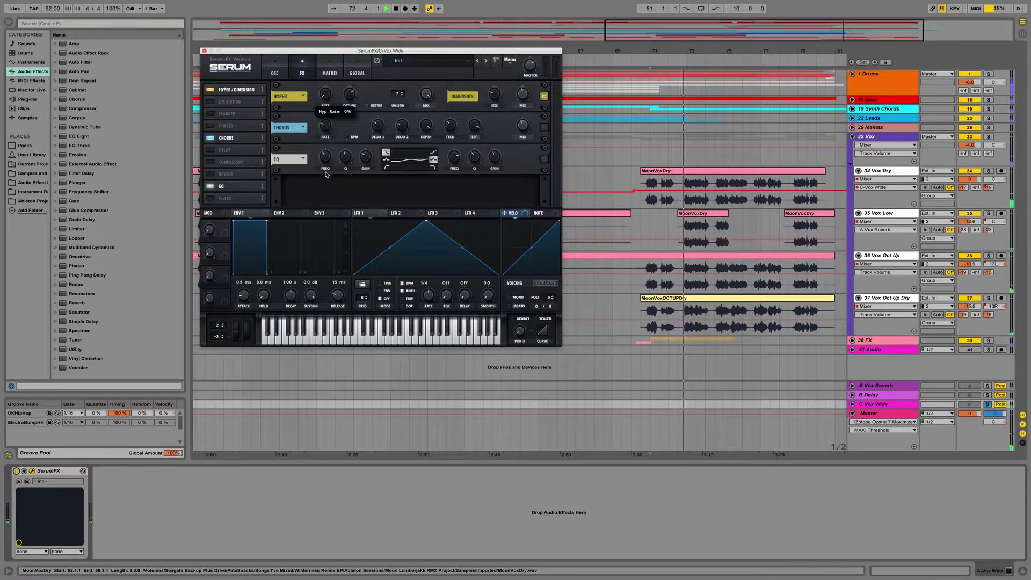
left_click_drag(326, 137, 333, 68)
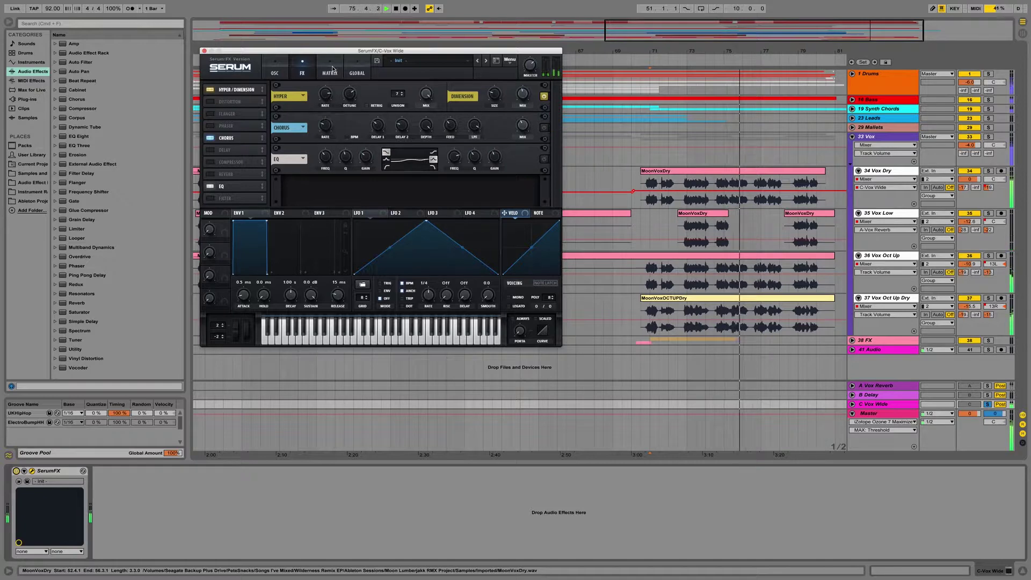
key("space")
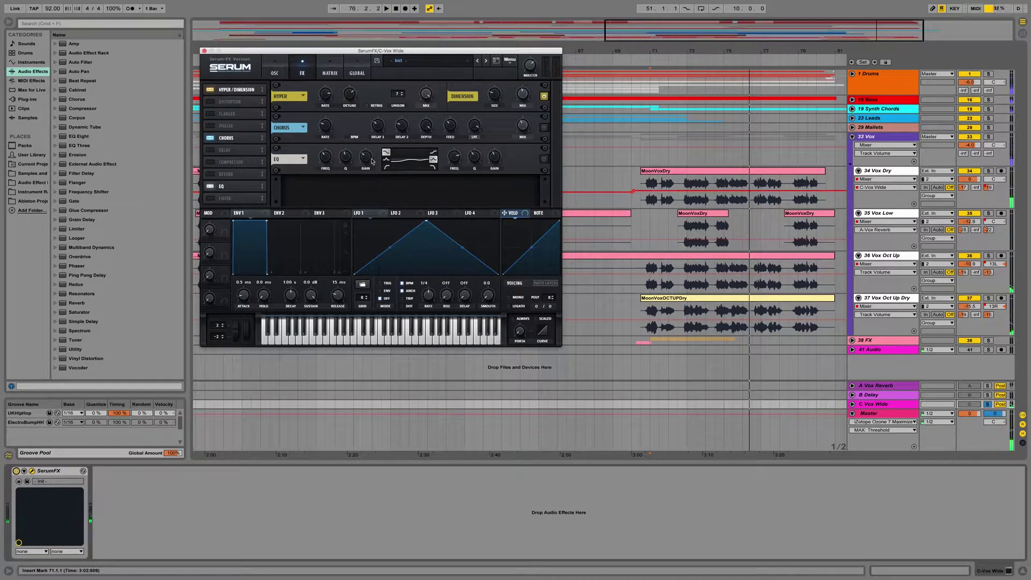
mouse_move(320, 96)
left_click_drag(319, 95, 320, 122)
Lower the Dimension mix to 0%, play the return from bar 71, and raise the mix again.
left_click_drag(526, 95, 526, 168)
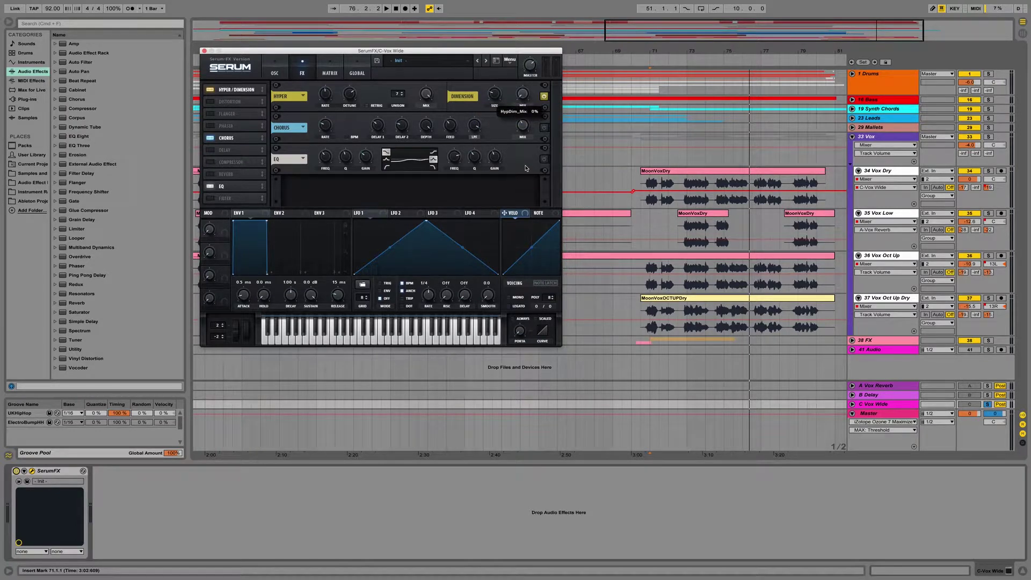
key("space")
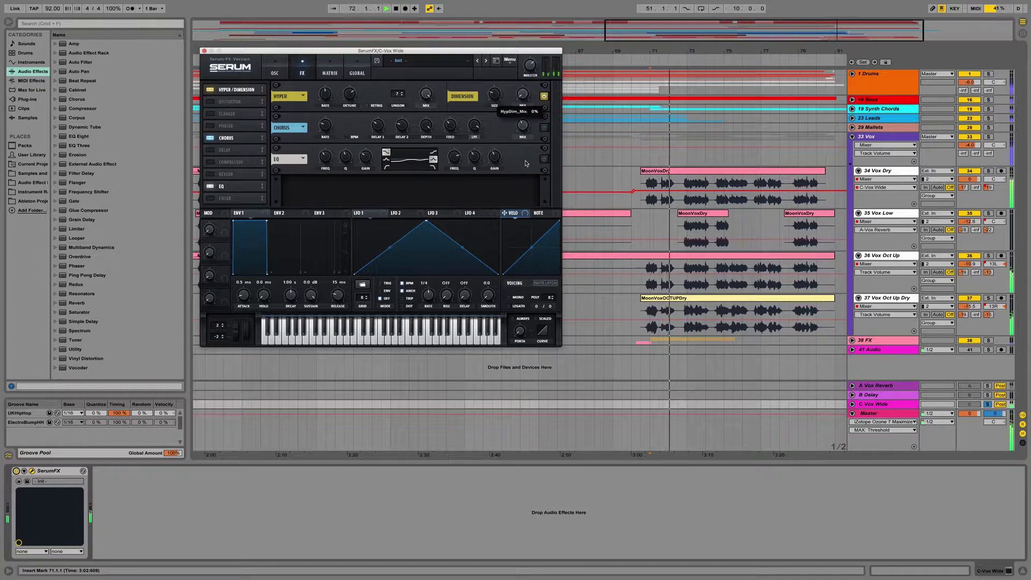
left_click_drag(526, 157, 527, 101)
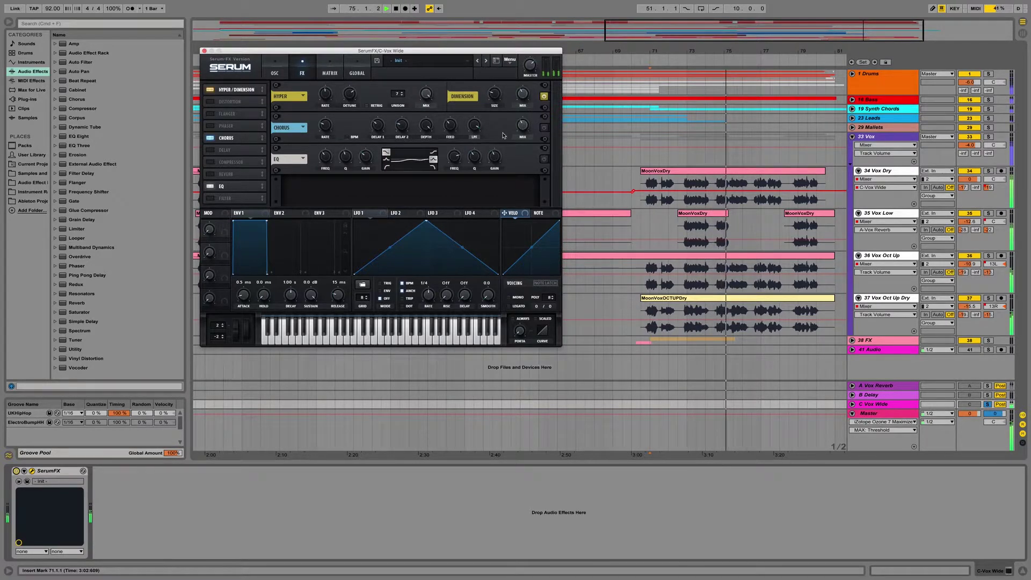
key("space")
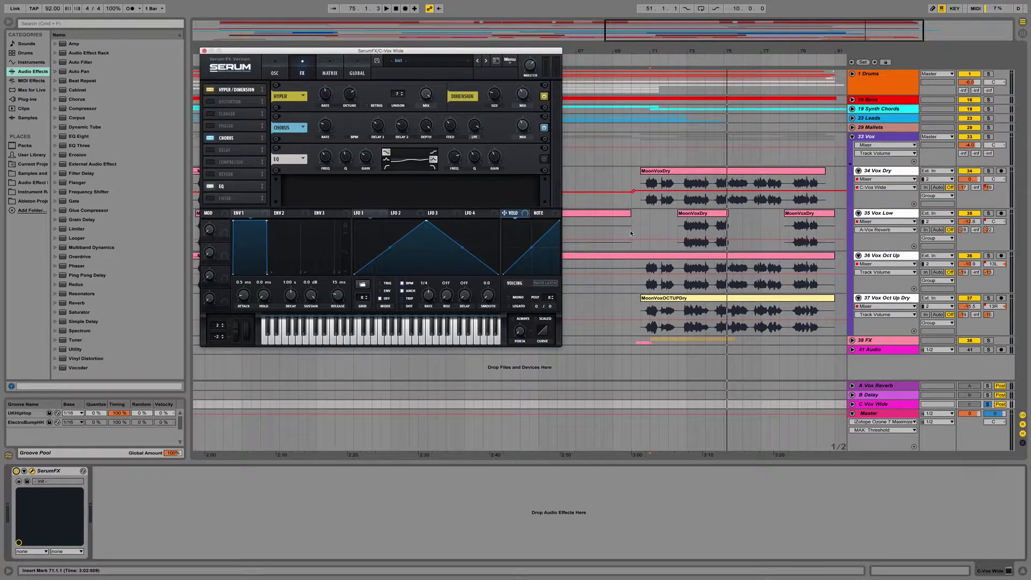
Play the return from bar 71 and toggle the Chorus module to compare the sound with and without it.
key("space")
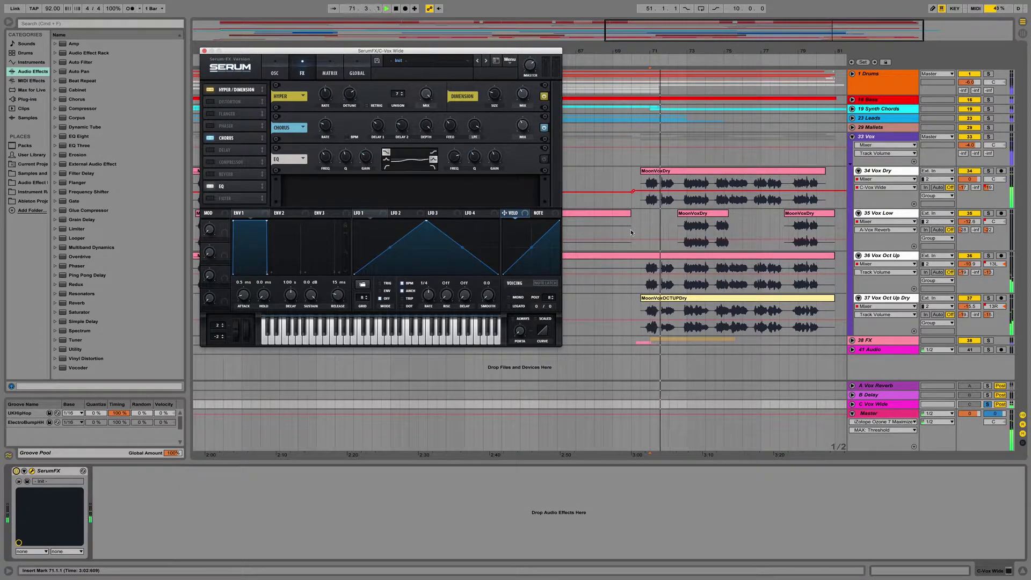
left_click(545, 129)
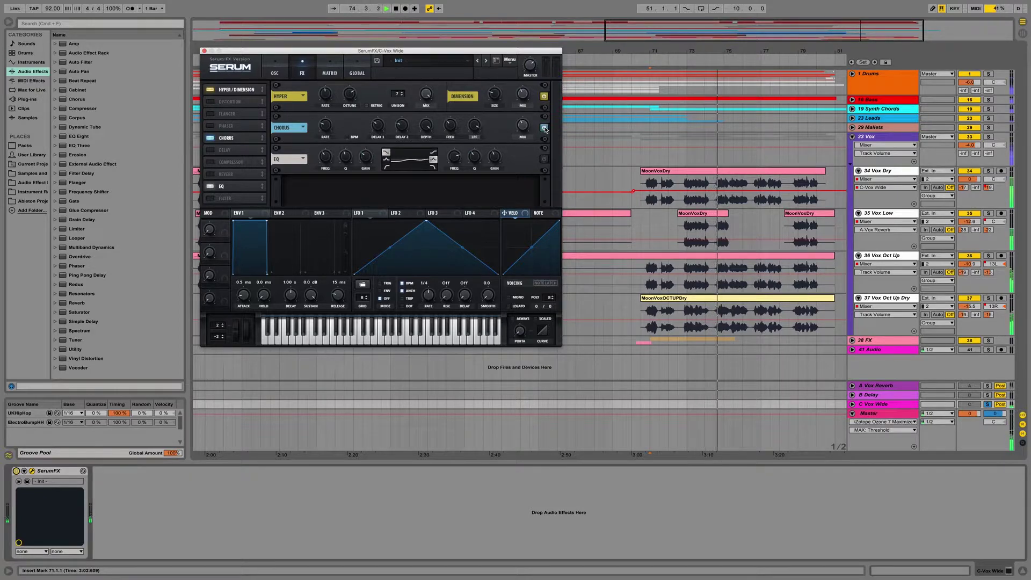
key("space")
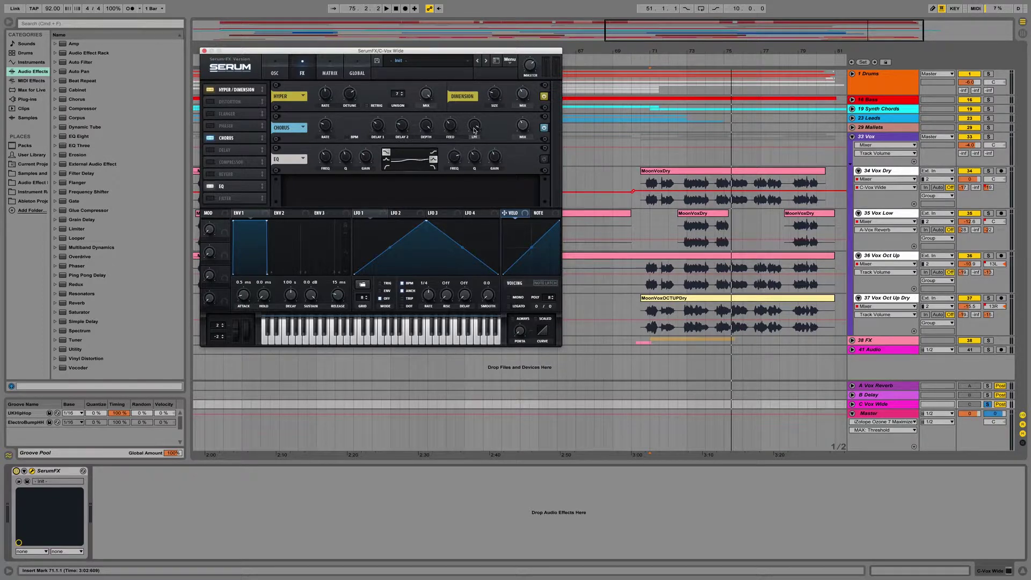
Compare the SerumFX EQ module on and off while playing the return from bar 71, leaving it enabled.
mouse_move(474, 130)
mouse_move(457, 160)
mouse_move(326, 161)
key("space")
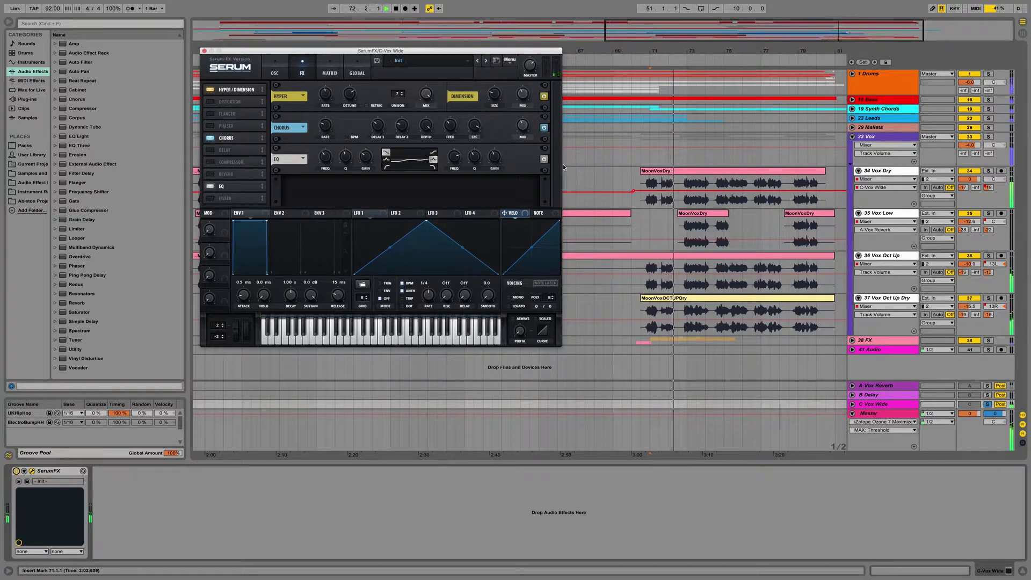
left_click(544, 159)
key("space")
key("space")
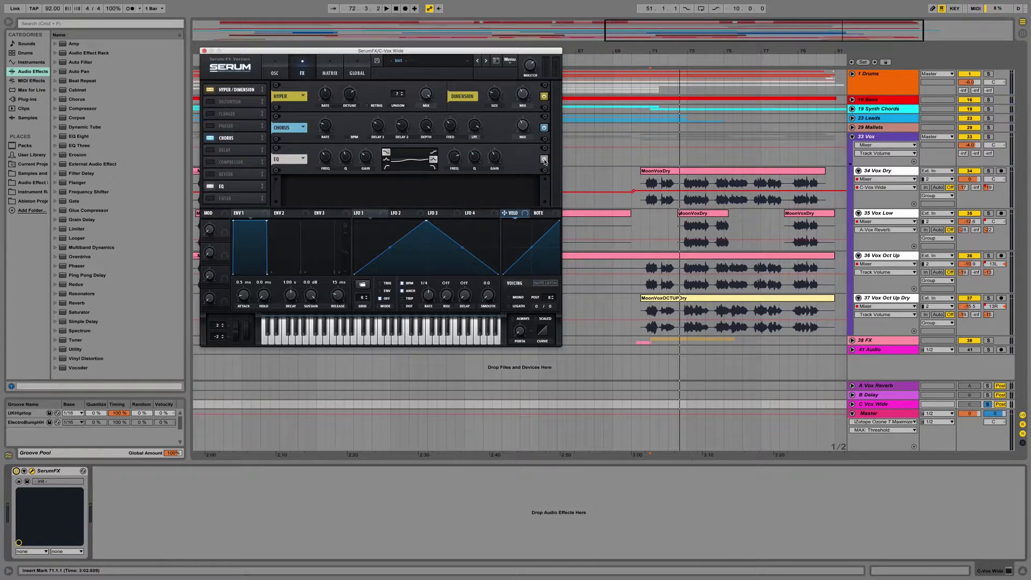
Solo the 33 Vox group with the A Vox Reverb return deactivated and play it from bar 71.
left_click(987, 136)
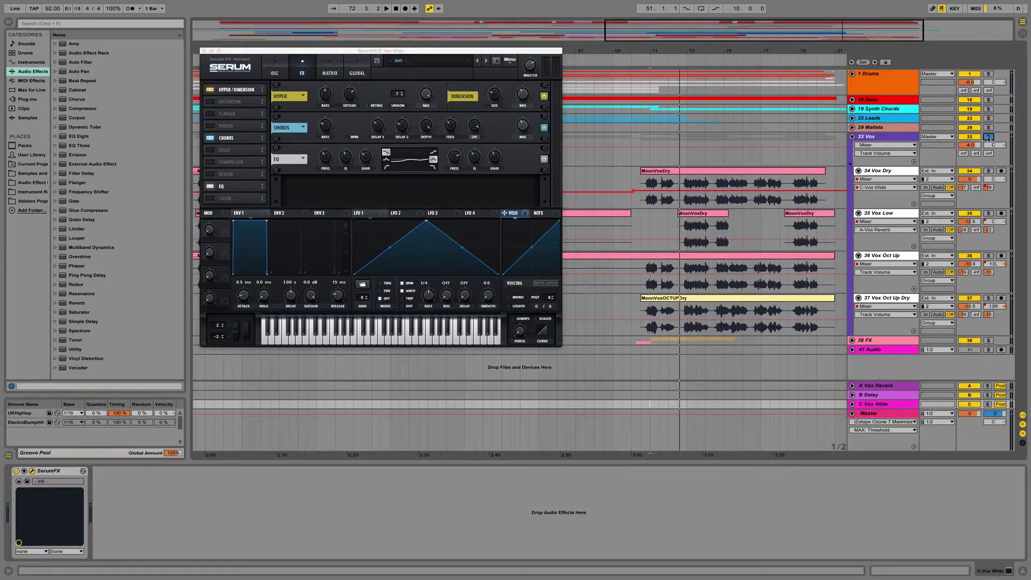
left_click(970, 386)
key("space")
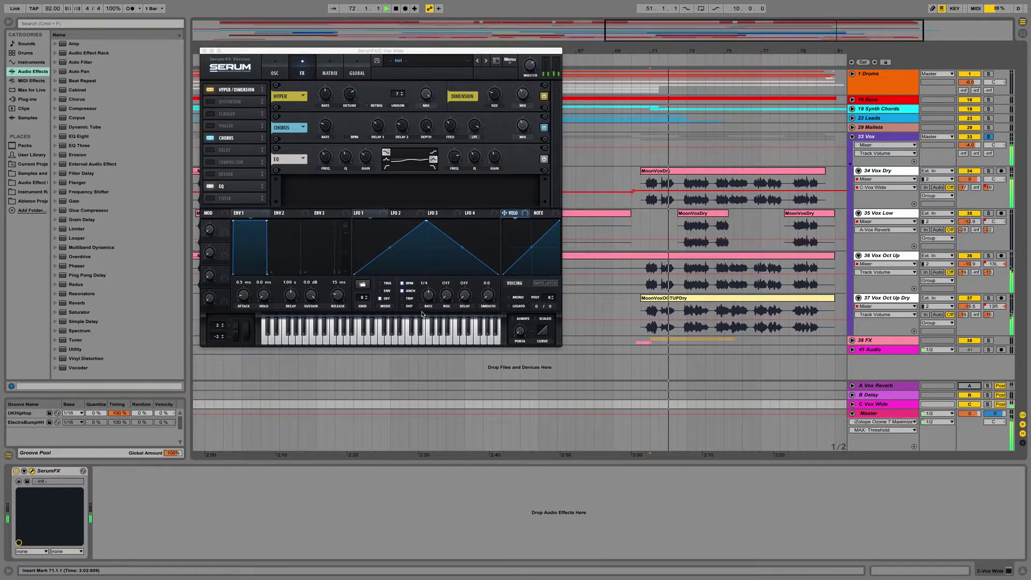
key("space")
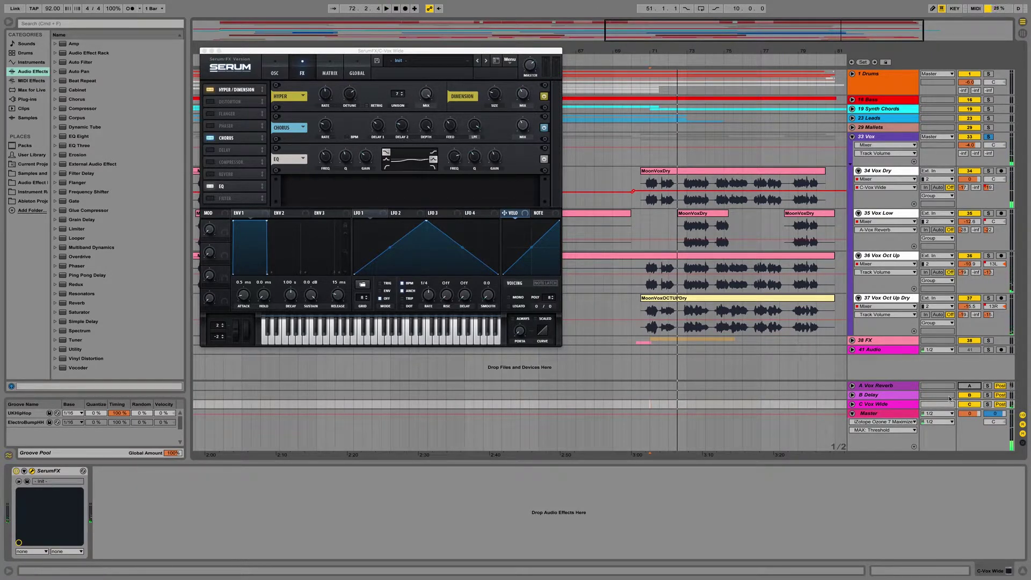
Compare the soloed vocals from bar 71 with the C Vox Wide return off and on, leaving it active.
left_click(969, 404)
key("space")
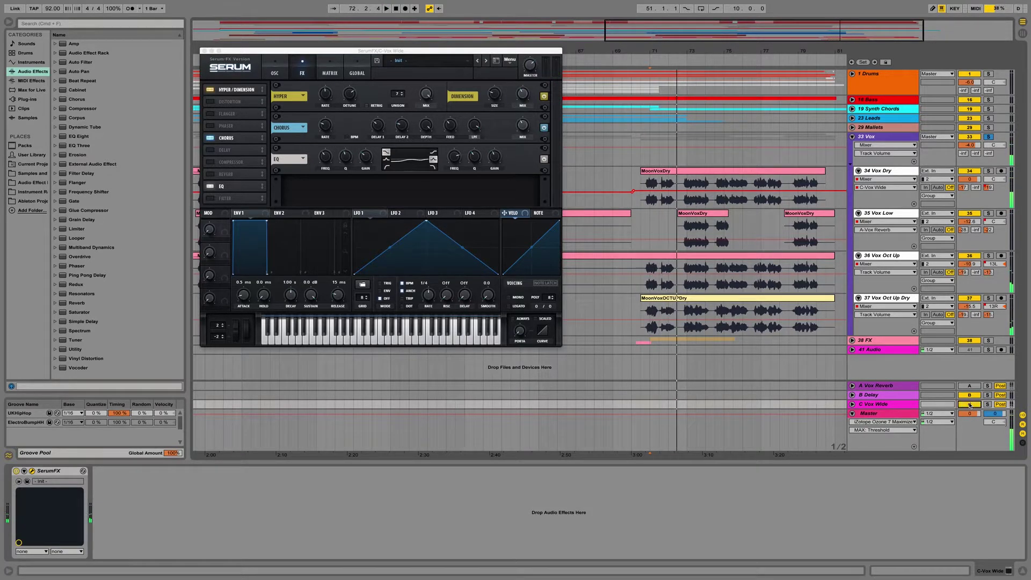
left_click(970, 405)
key("space")
key("space")
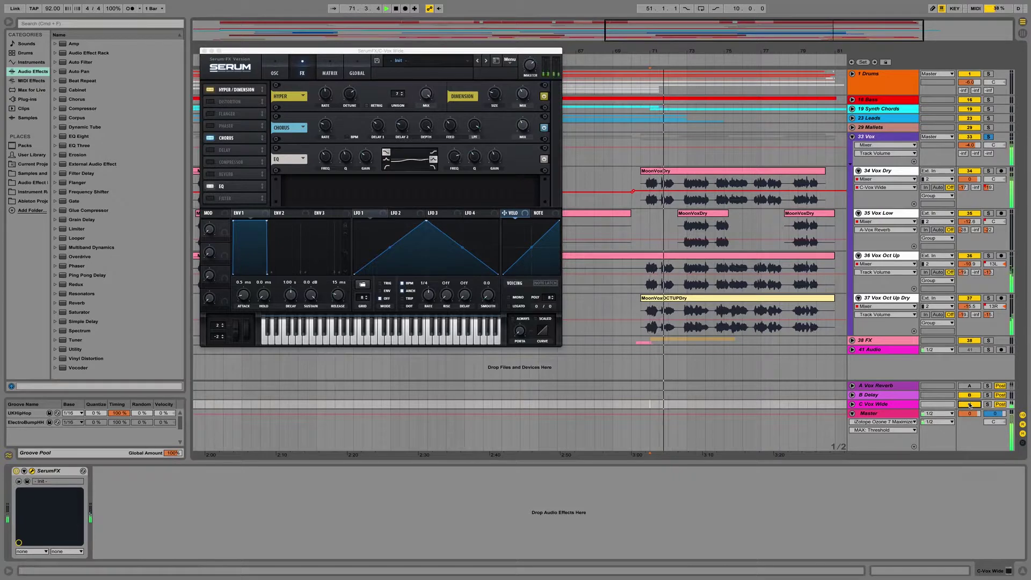
key("space")
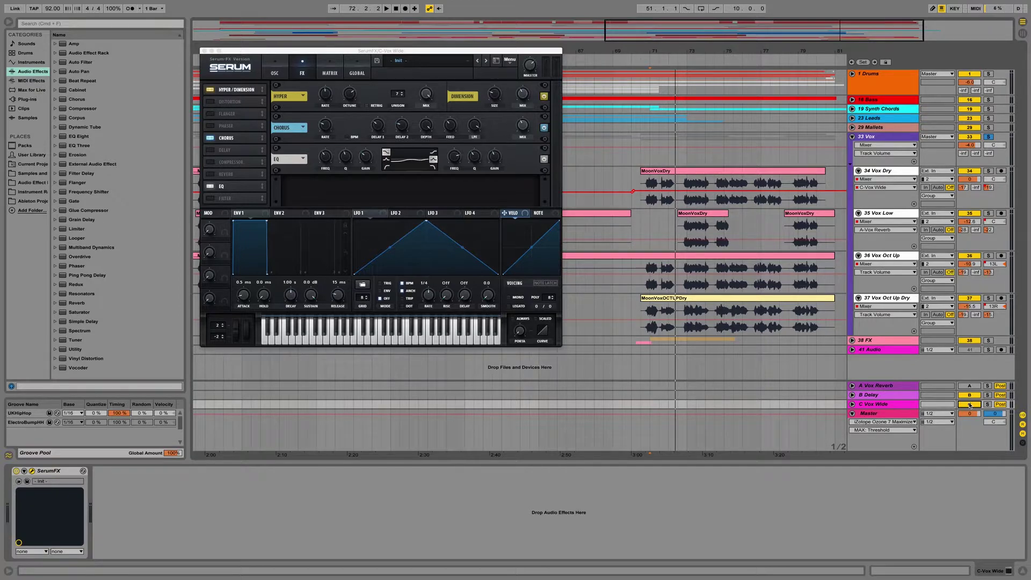
Reactivate the A Vox Reverb return and play the soloed vocals from bar 71.
left_click(970, 385)
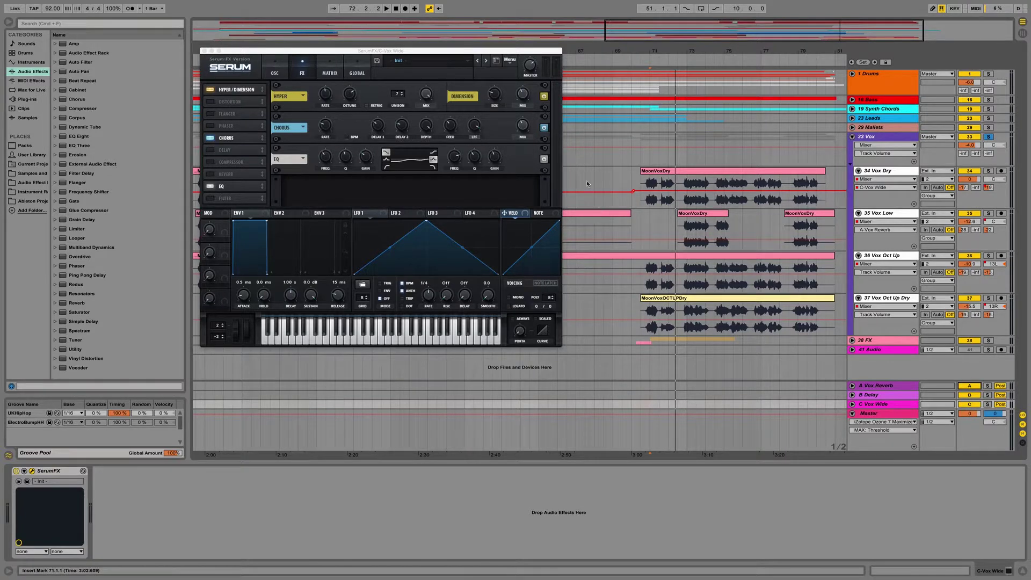
key("space")
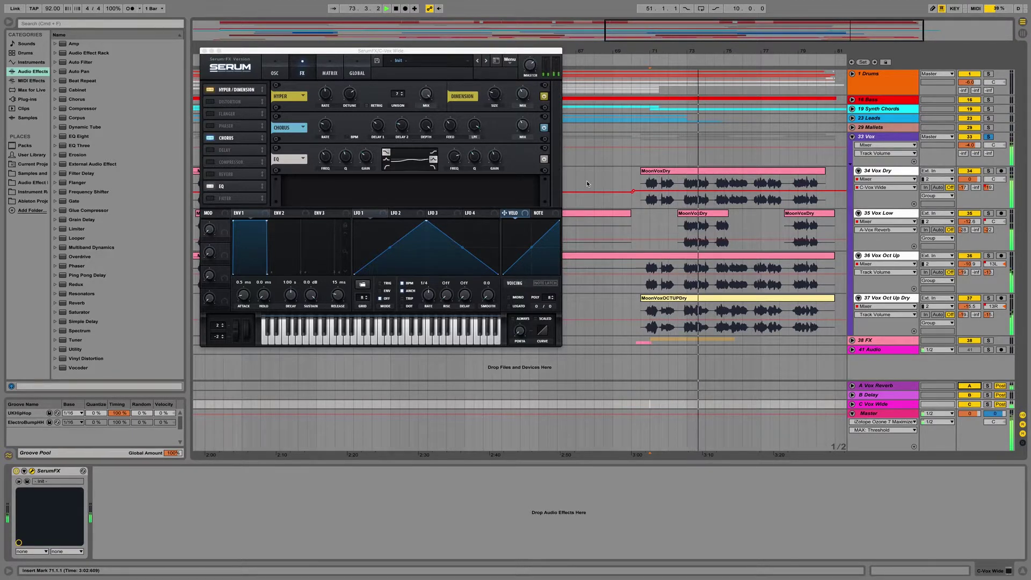
key("space")
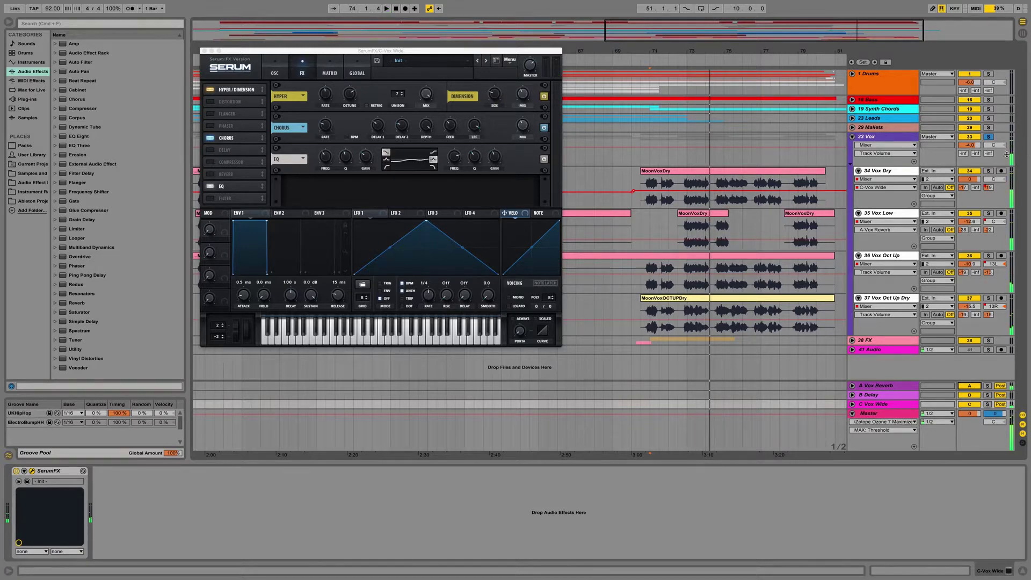
Unsolo the 33 Vox group and compare the full mix from bar 71 with the C Vox Wide return off and on, leaving it active.
left_click(987, 139)
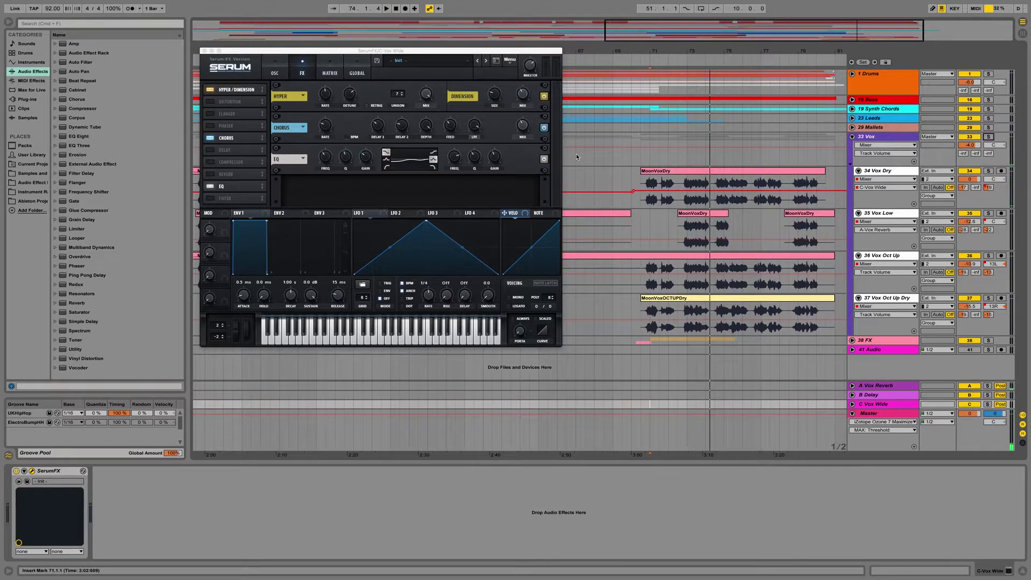
key("space")
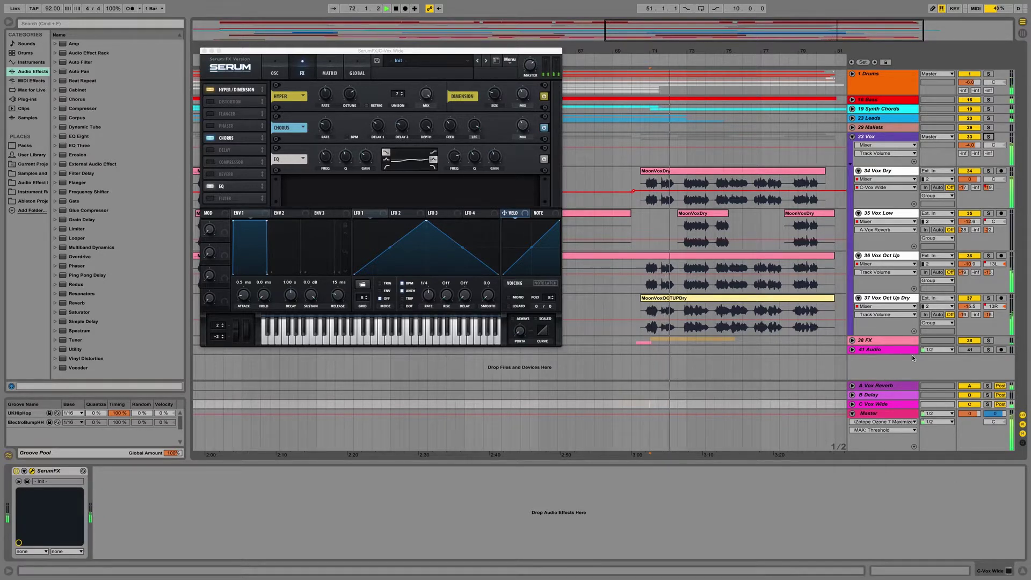
left_click(968, 403)
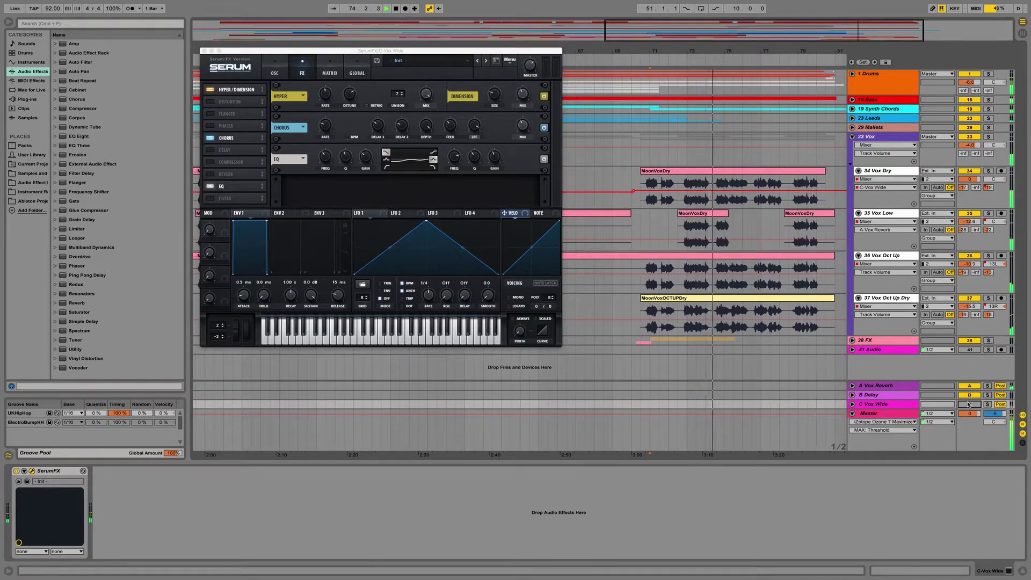
left_click(968, 404)
key("space")
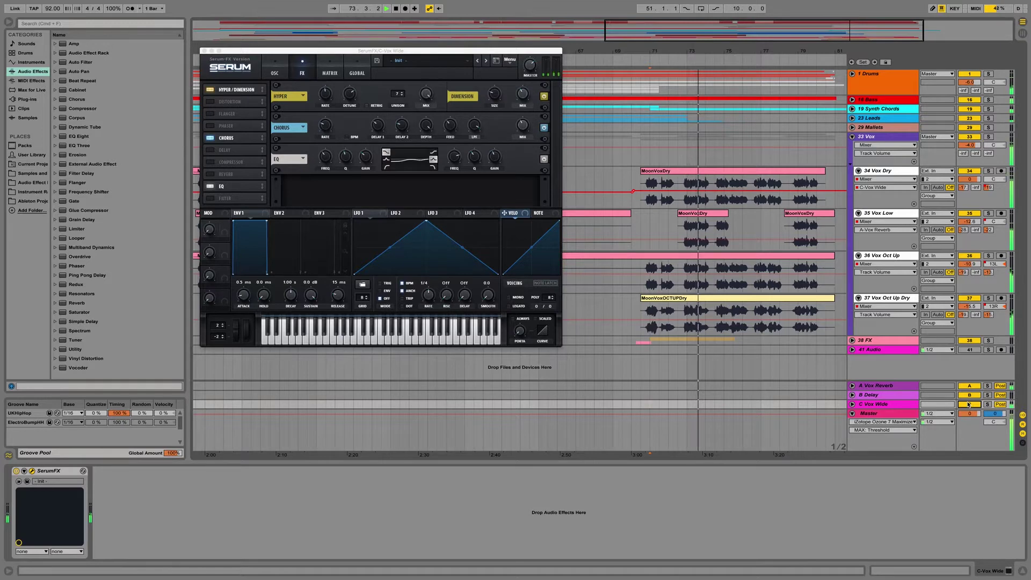
key("space")
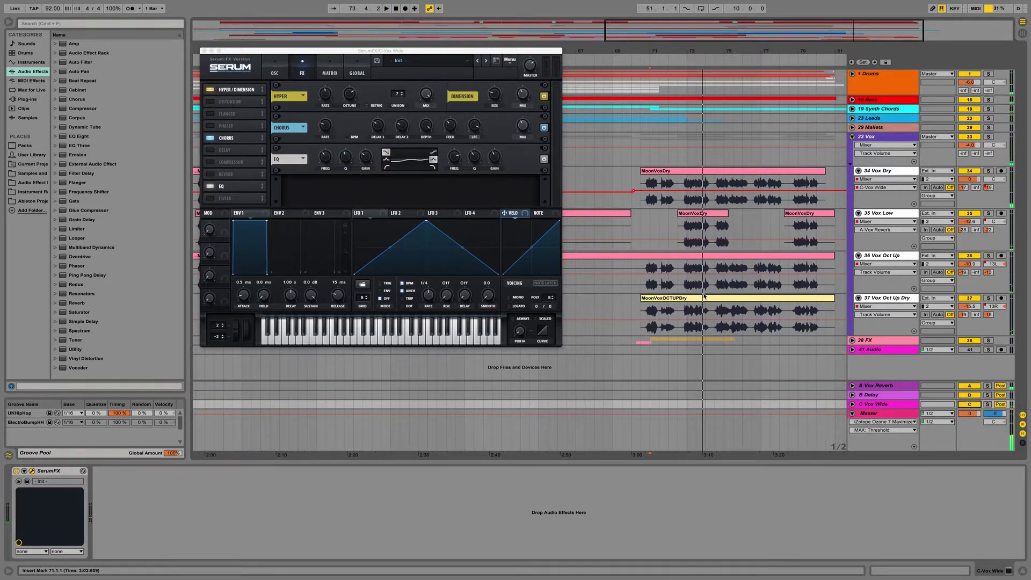